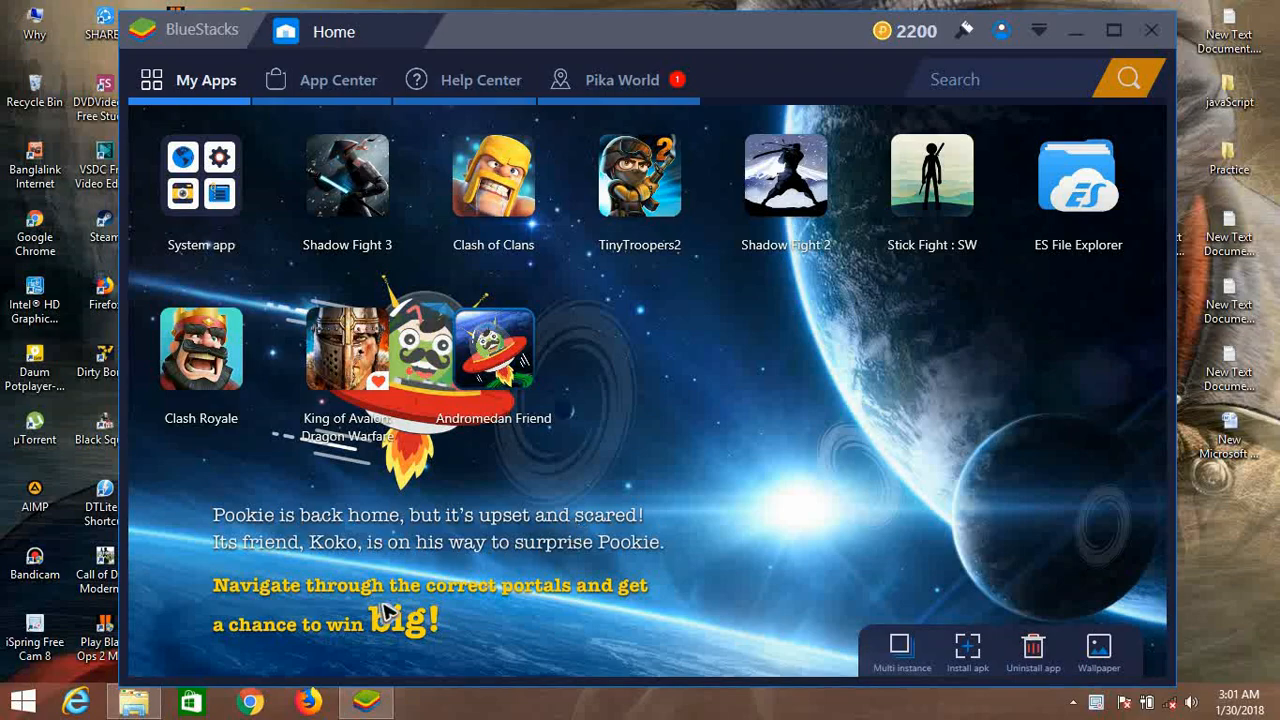
Step: Browse File Explorer down to C:\ProgramData\BlueStacks\Engine\UserData
click(135, 705)
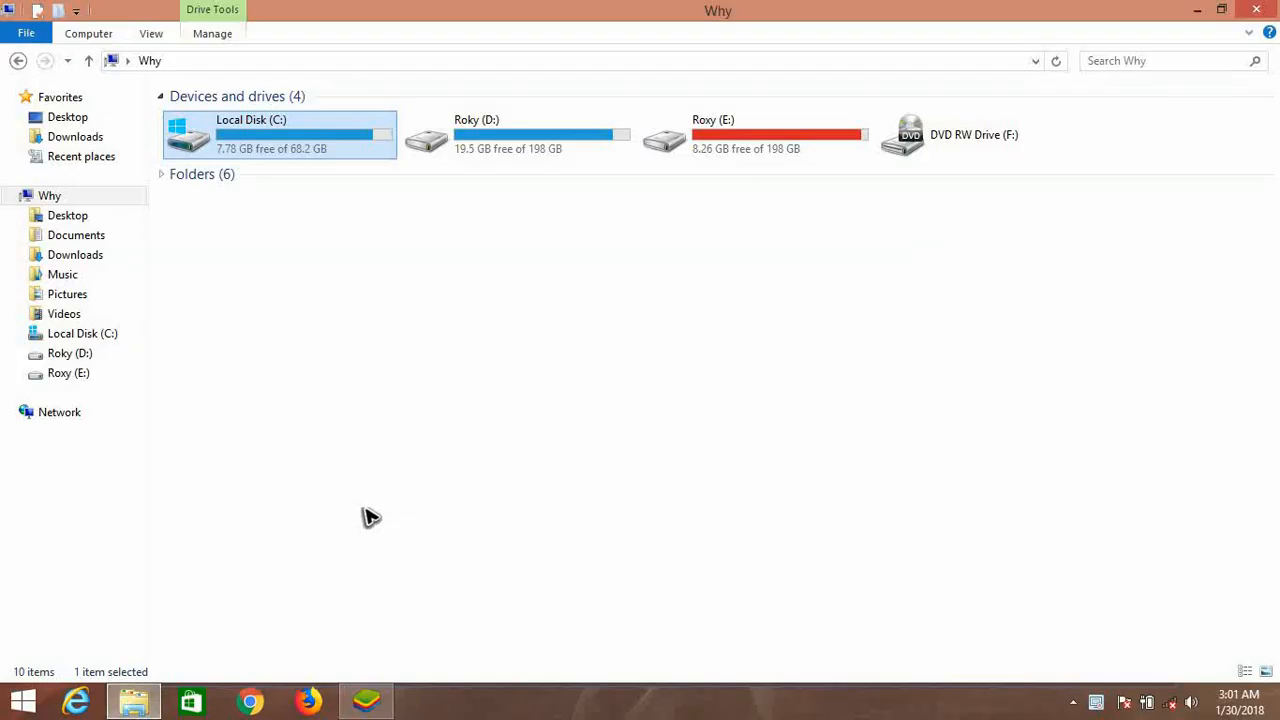
click(370, 517)
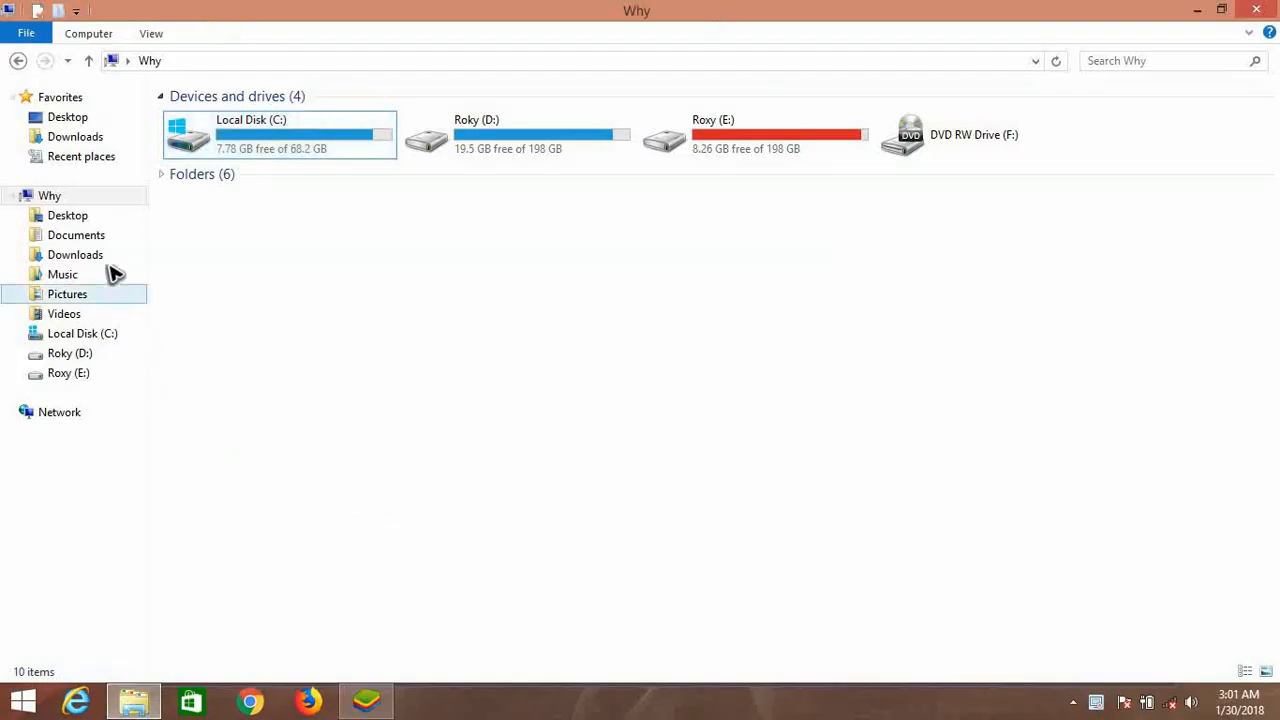
click(76, 235)
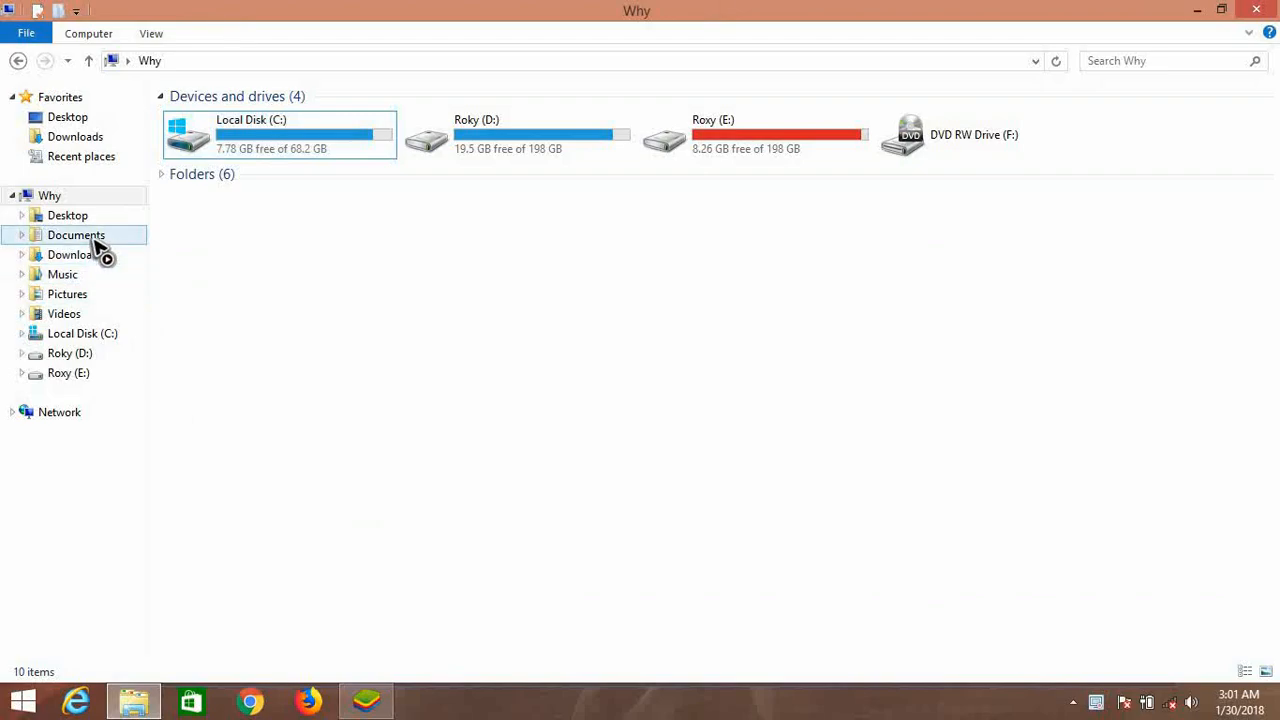
click(82, 333)
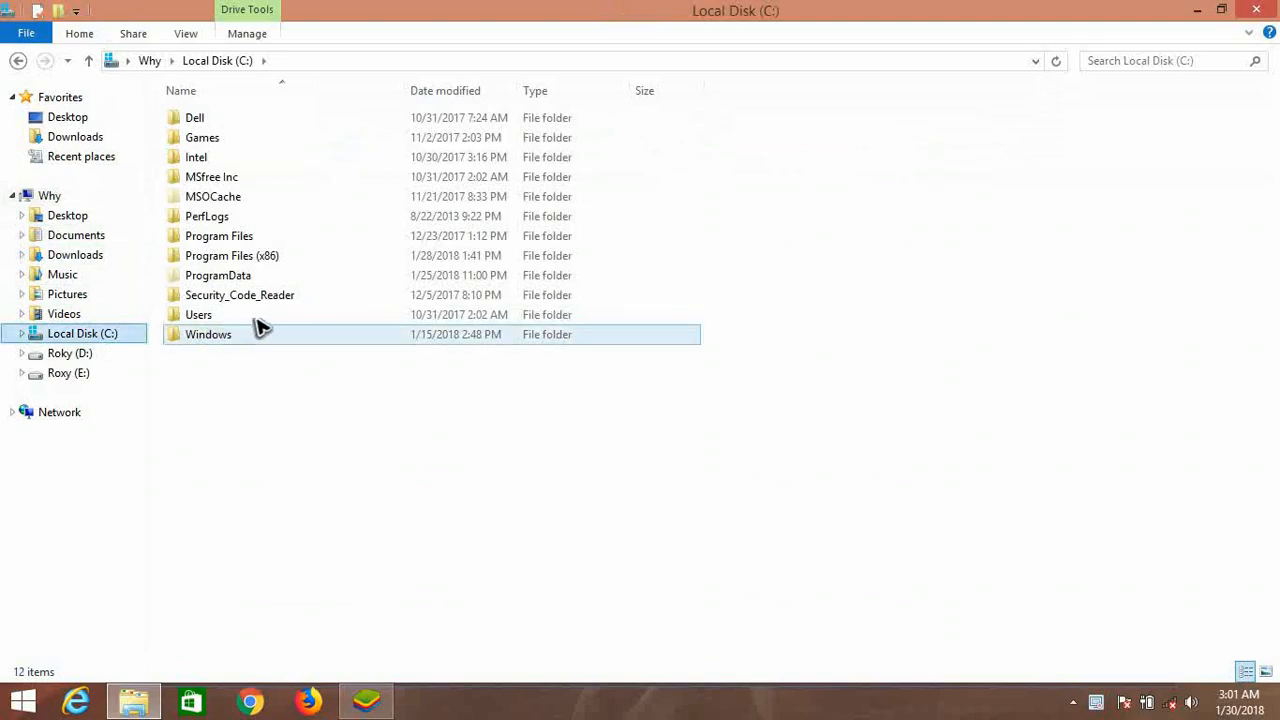
double_click(308, 280)
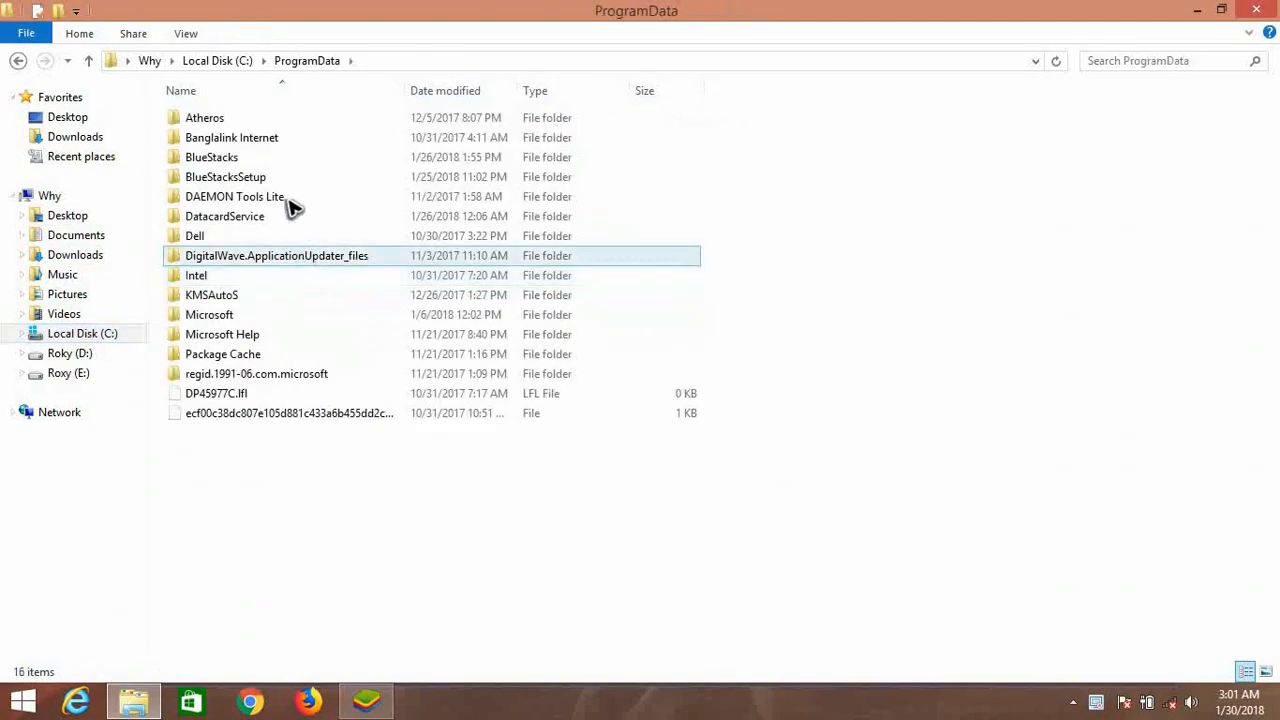
double_click(300, 160)
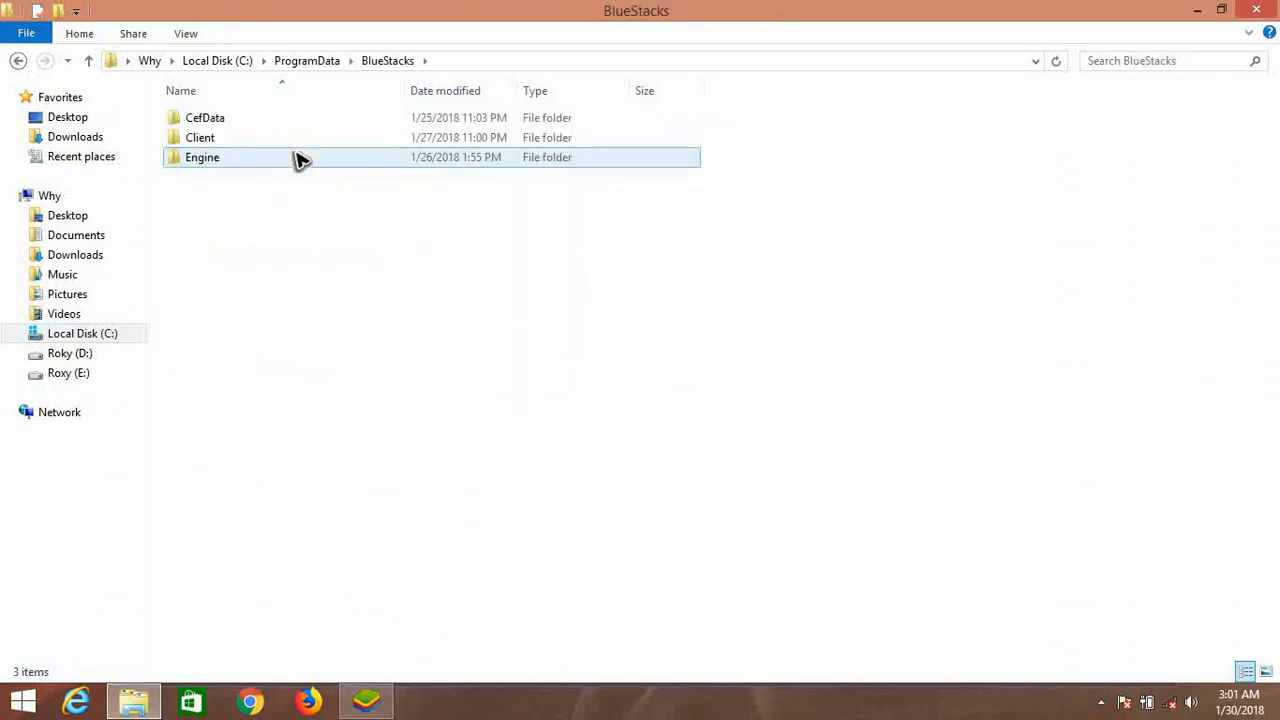
double_click(296, 157)
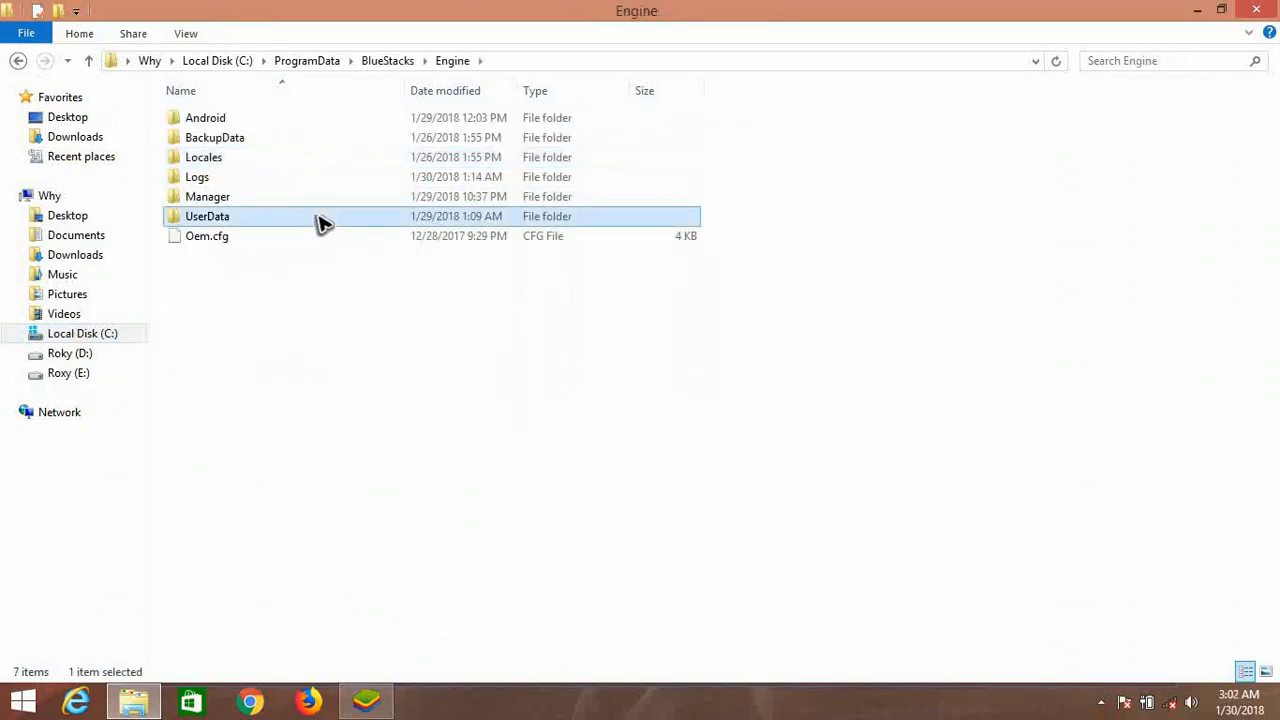
double_click(322, 222)
Step: Paste the copied TinyTroopers2 game data folder into the empty SharedFolder
click(297, 207)
double_click(297, 207)
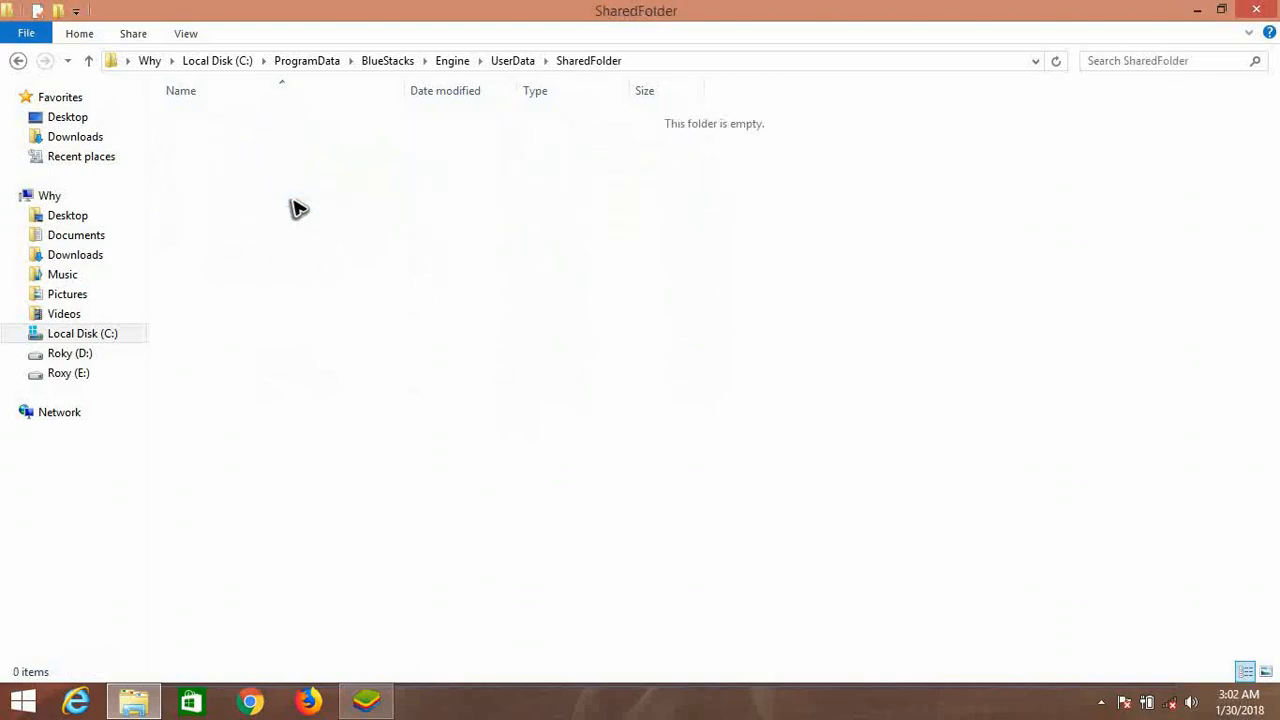
right_click(428, 207)
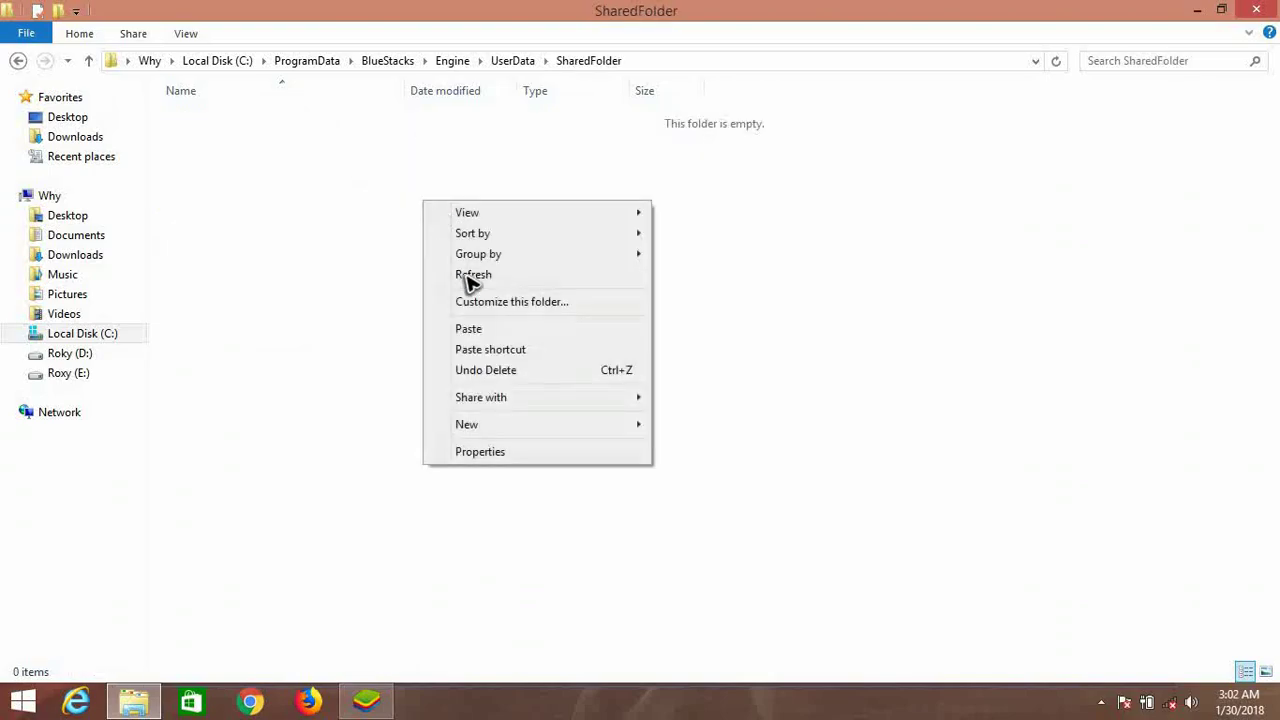
click(480, 334)
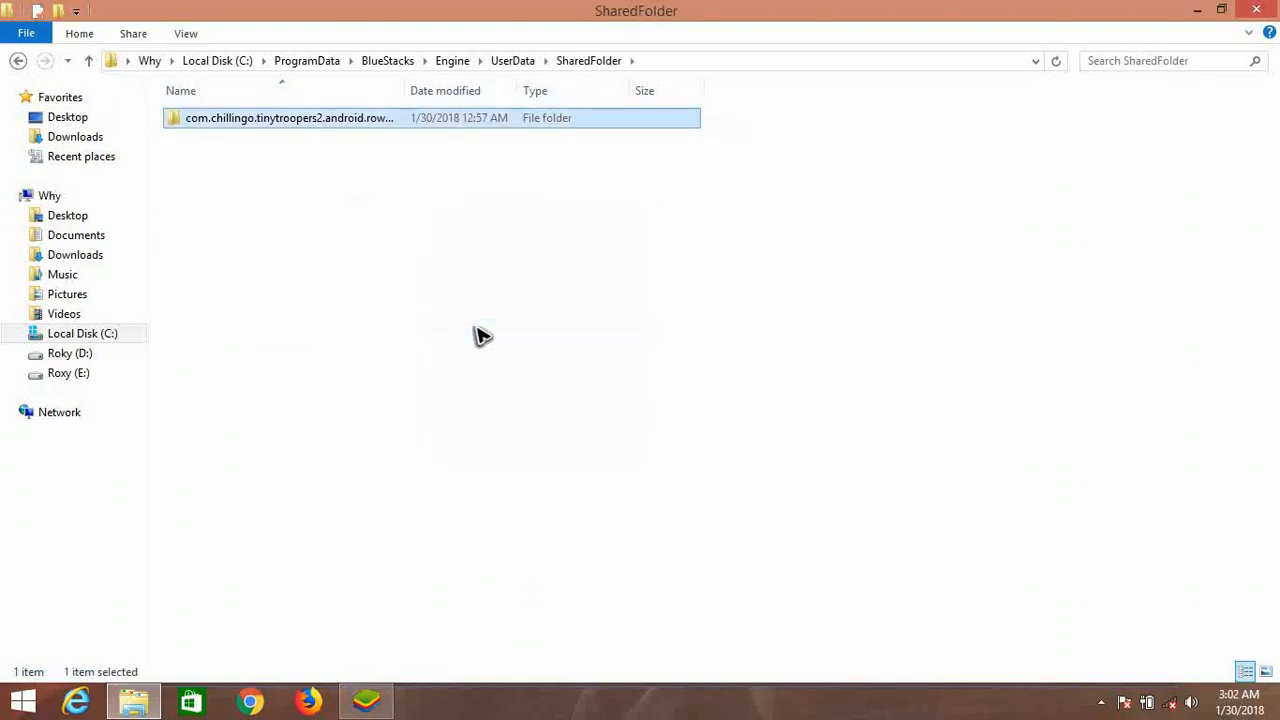
click(482, 335)
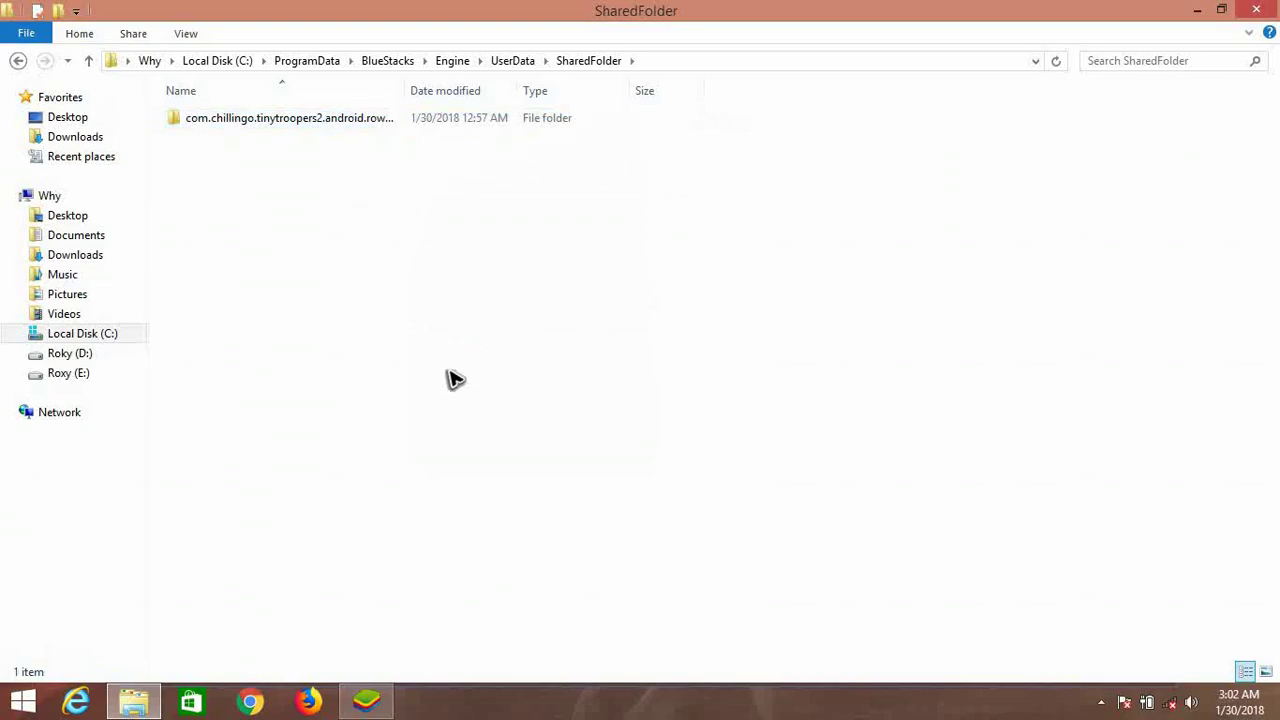
Step: Launch ES File Explorer and browse to sdcard/windows/BstSharedFolder showing the copied folder
click(384, 706)
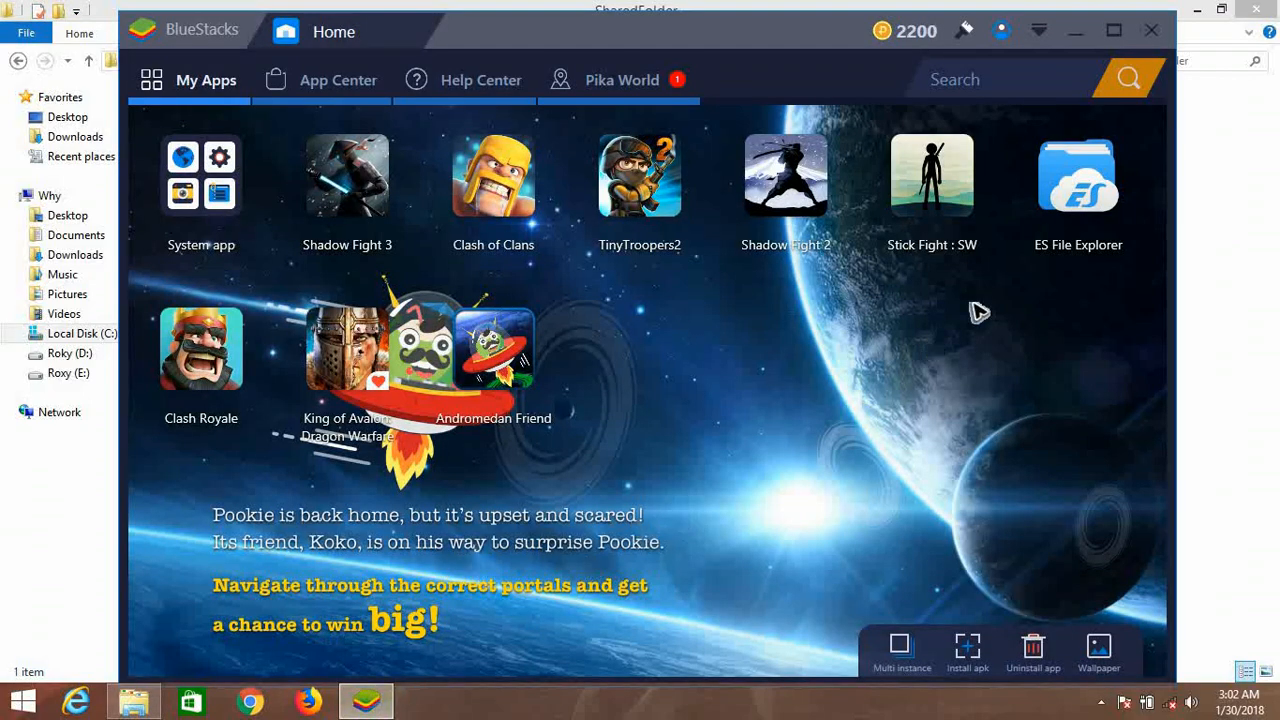
click(1085, 205)
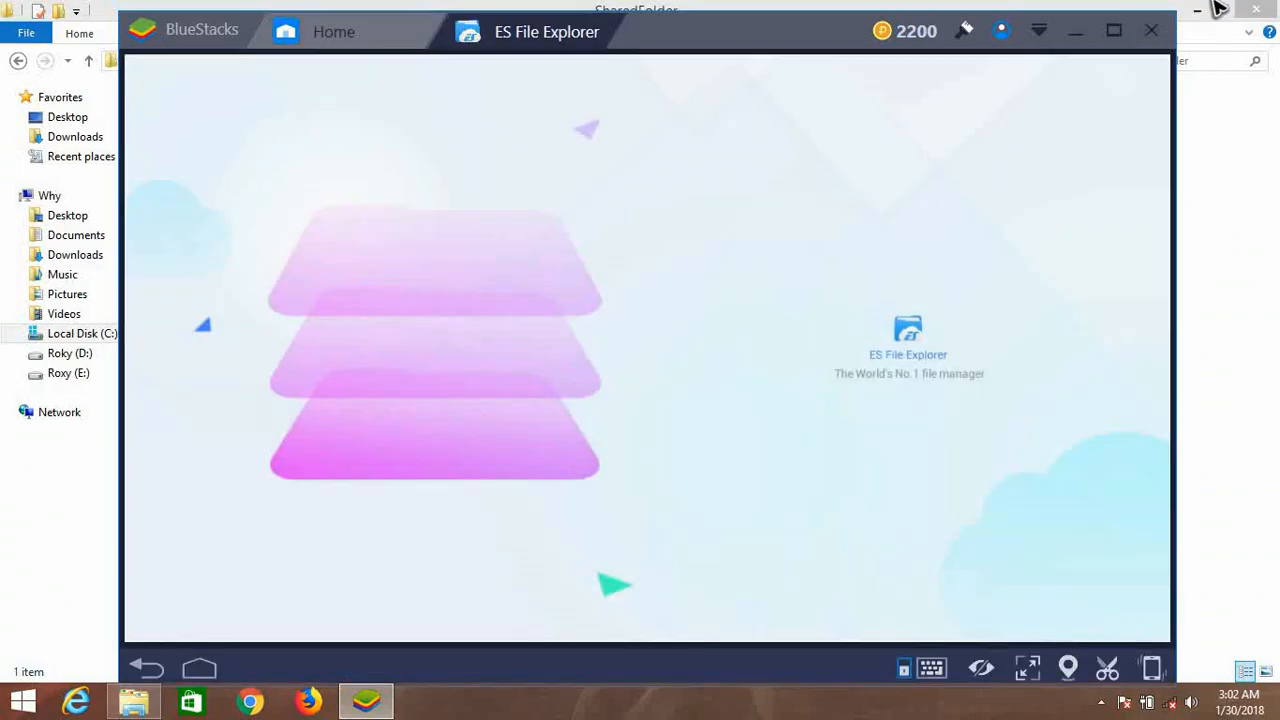
click(591, 160)
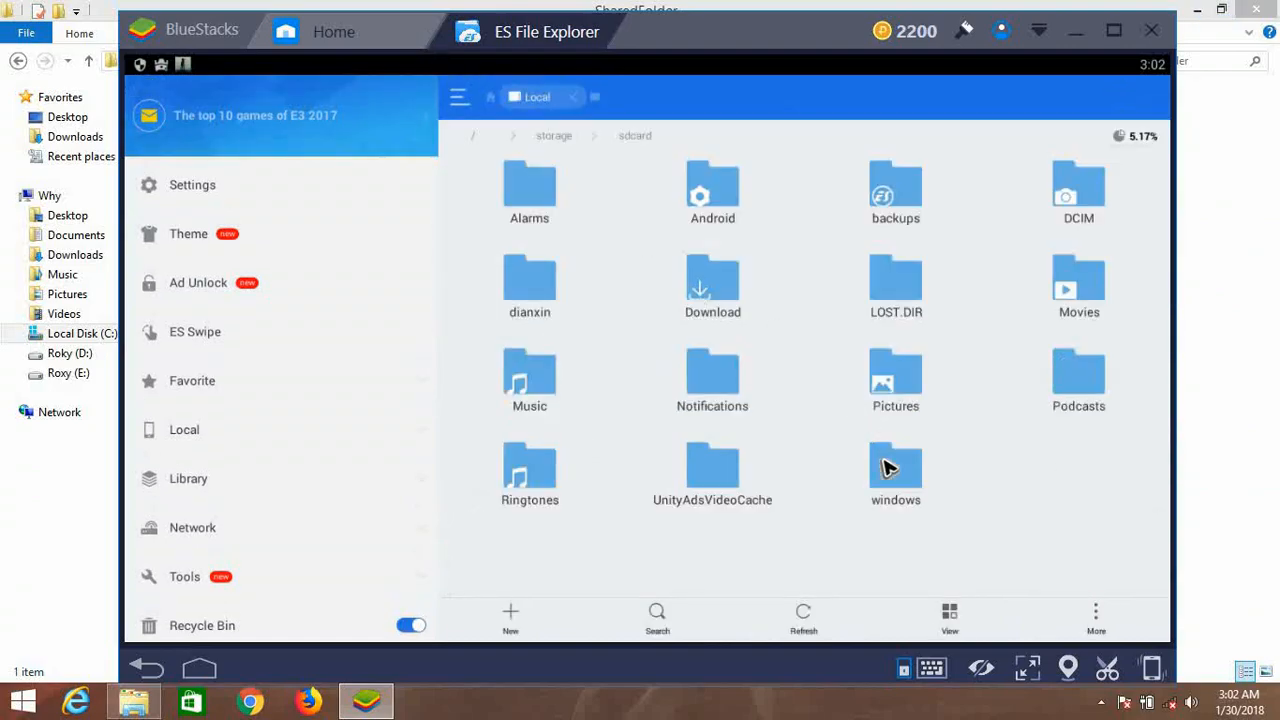
click(889, 468)
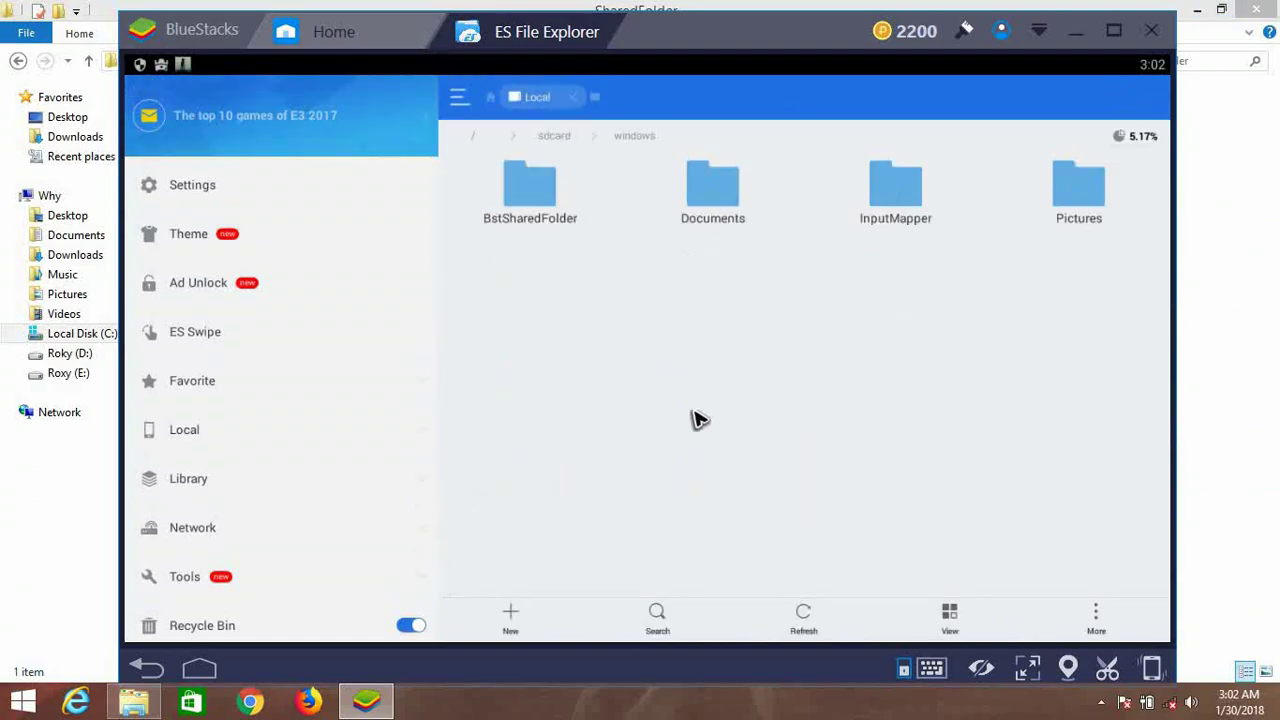
click(540, 197)
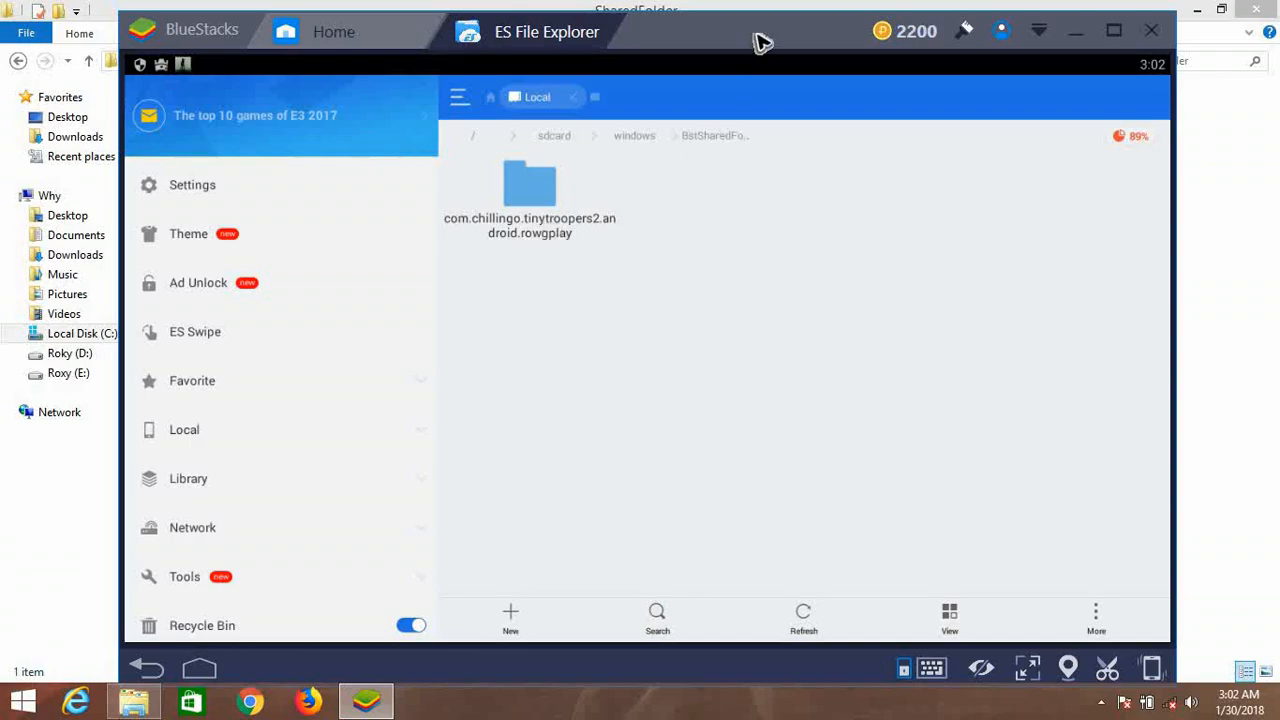
Step: Select the com.chillingo.tinytroopers2 folder in BstSharedFolder and copy it
drag(762, 42, 726, 207)
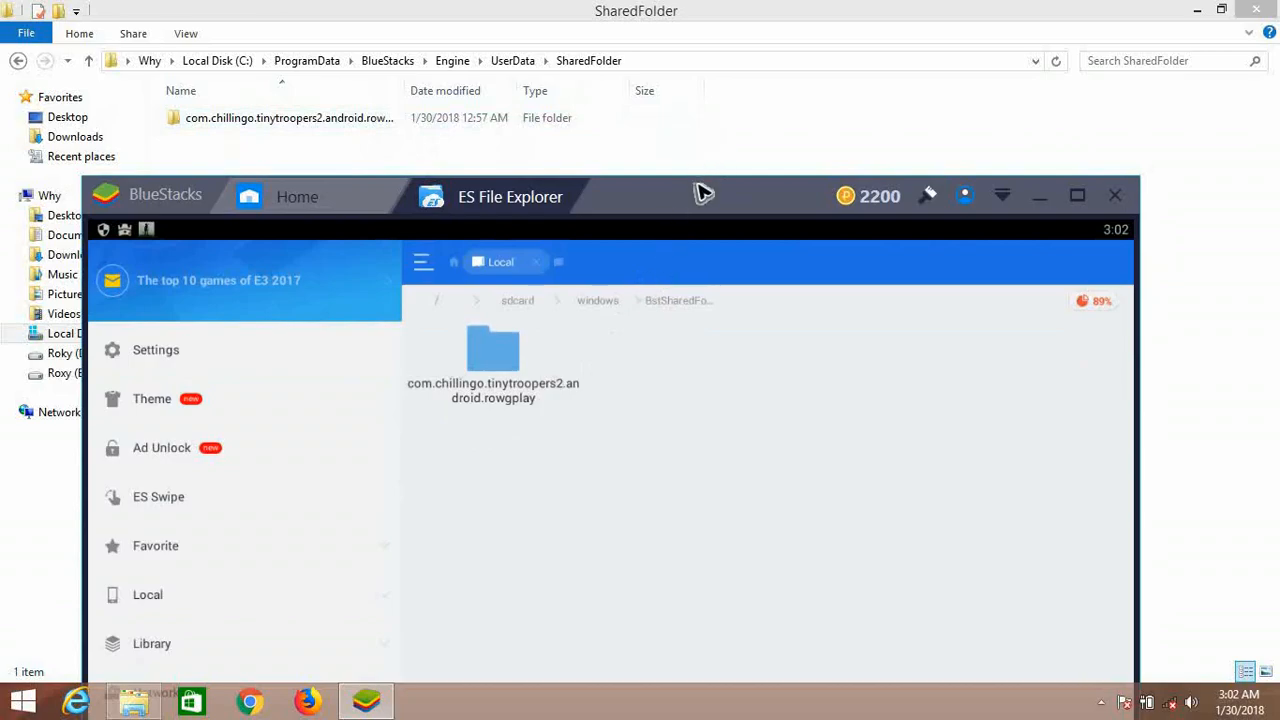
mouse_move(705, 195)
mouse_down()
mouse_move(715, 80)
mouse_move(687, 67)
mouse_up()
click(545, 222)
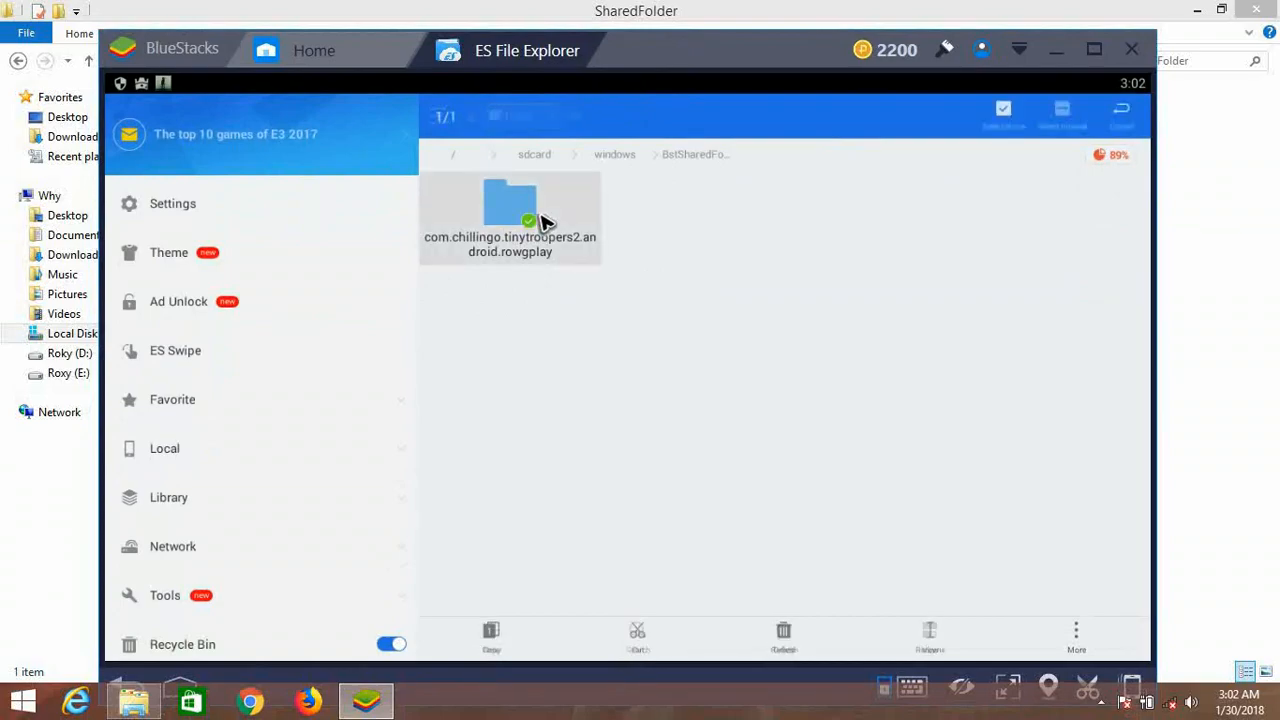
click(490, 632)
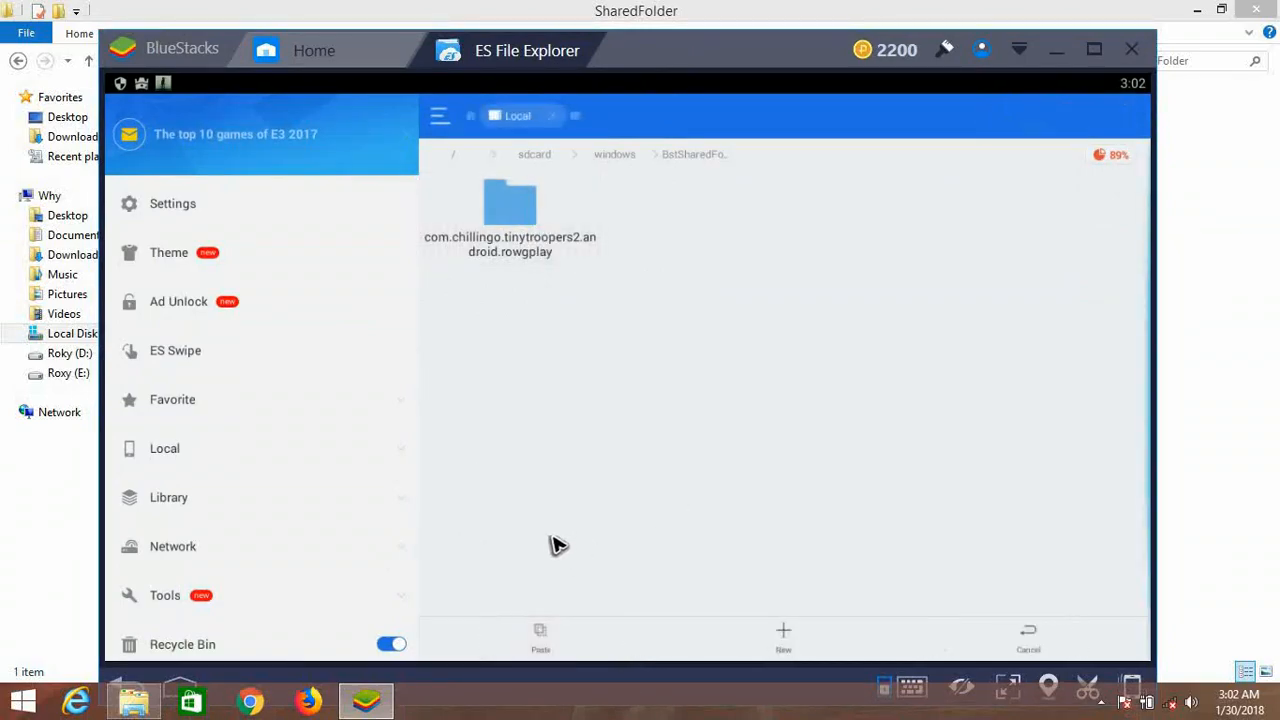
Step: Go to sdcard/Android/obb as the paste destination
click(534, 154)
click(706, 230)
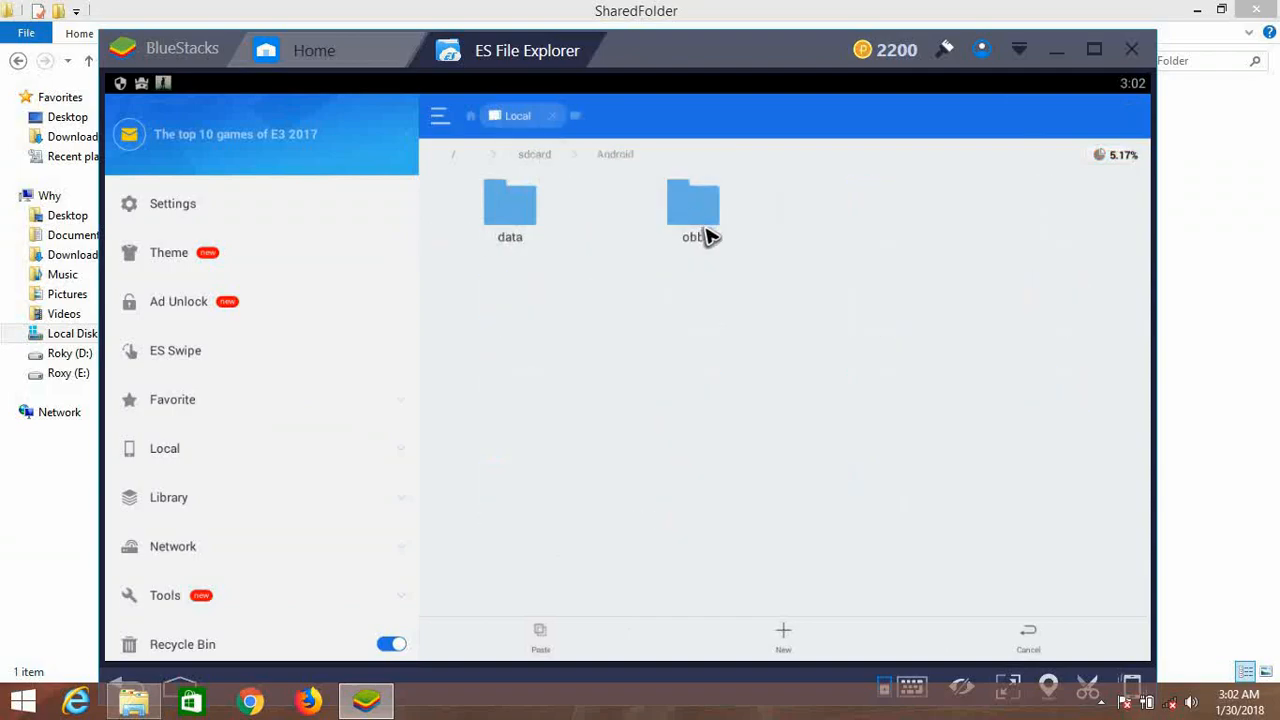
click(694, 229)
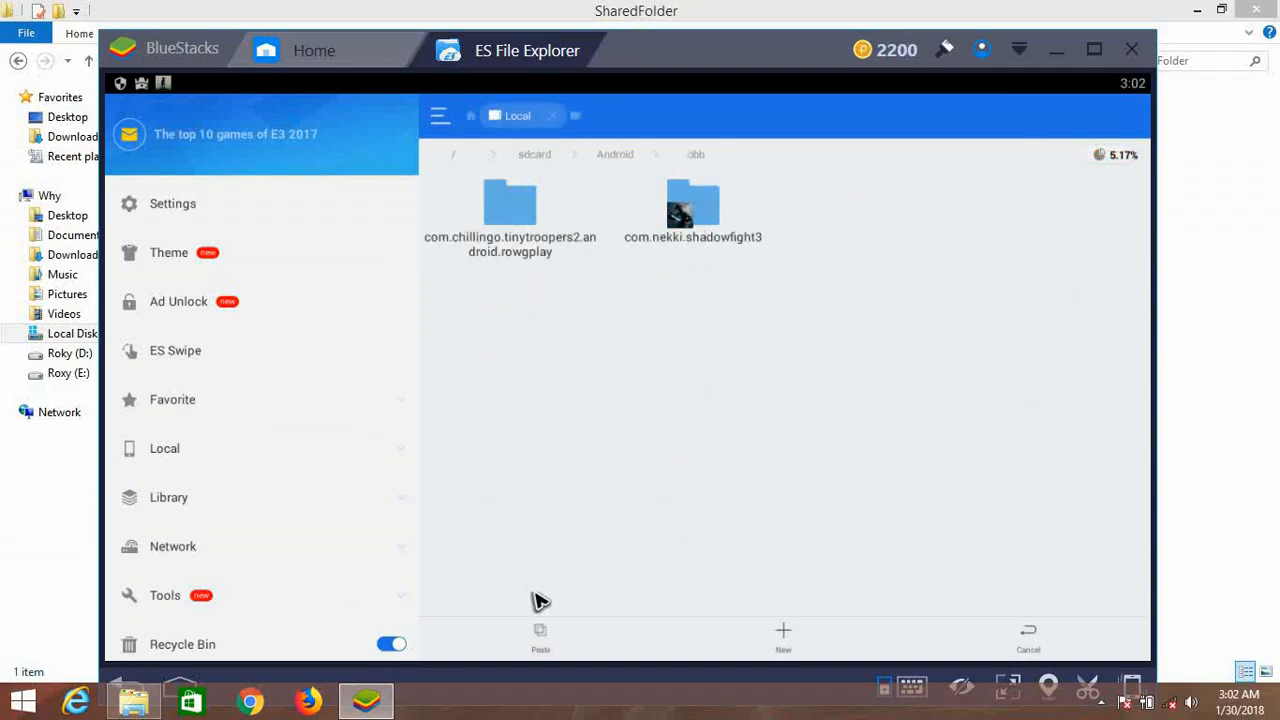
Step: Paste into obb, choosing Skip with Apply to all for existing items
click(540, 637)
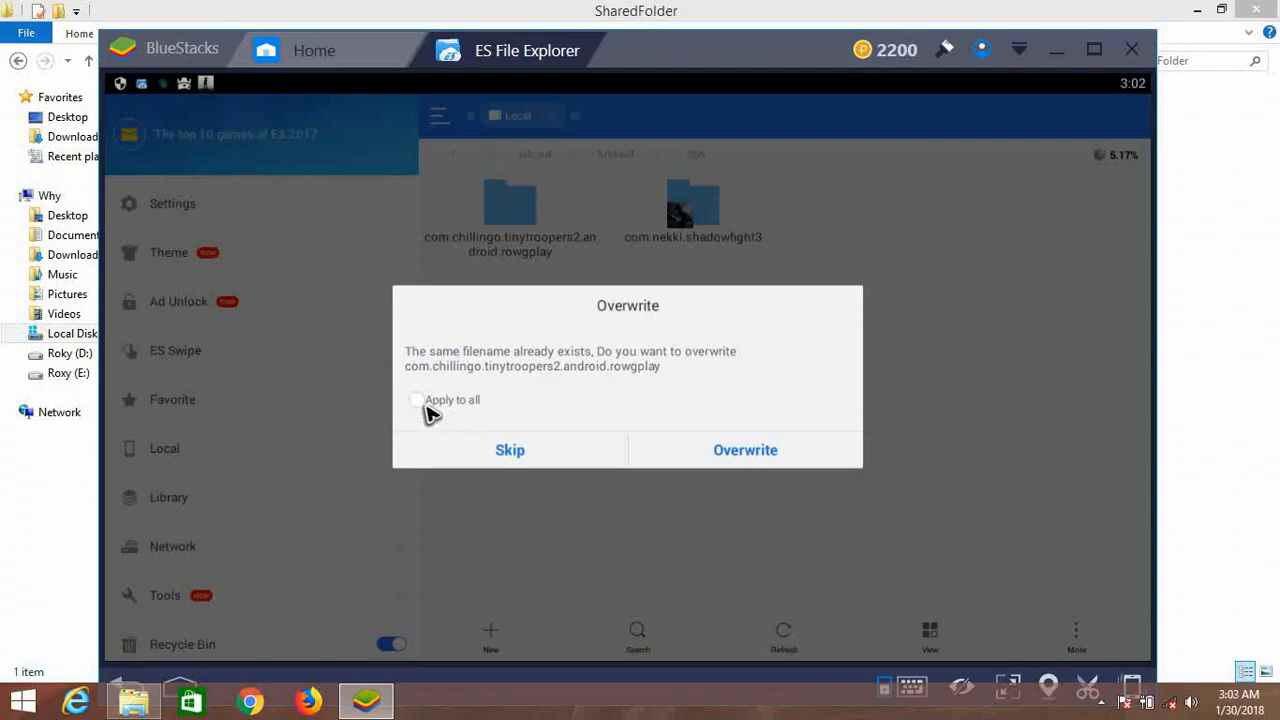
click(417, 400)
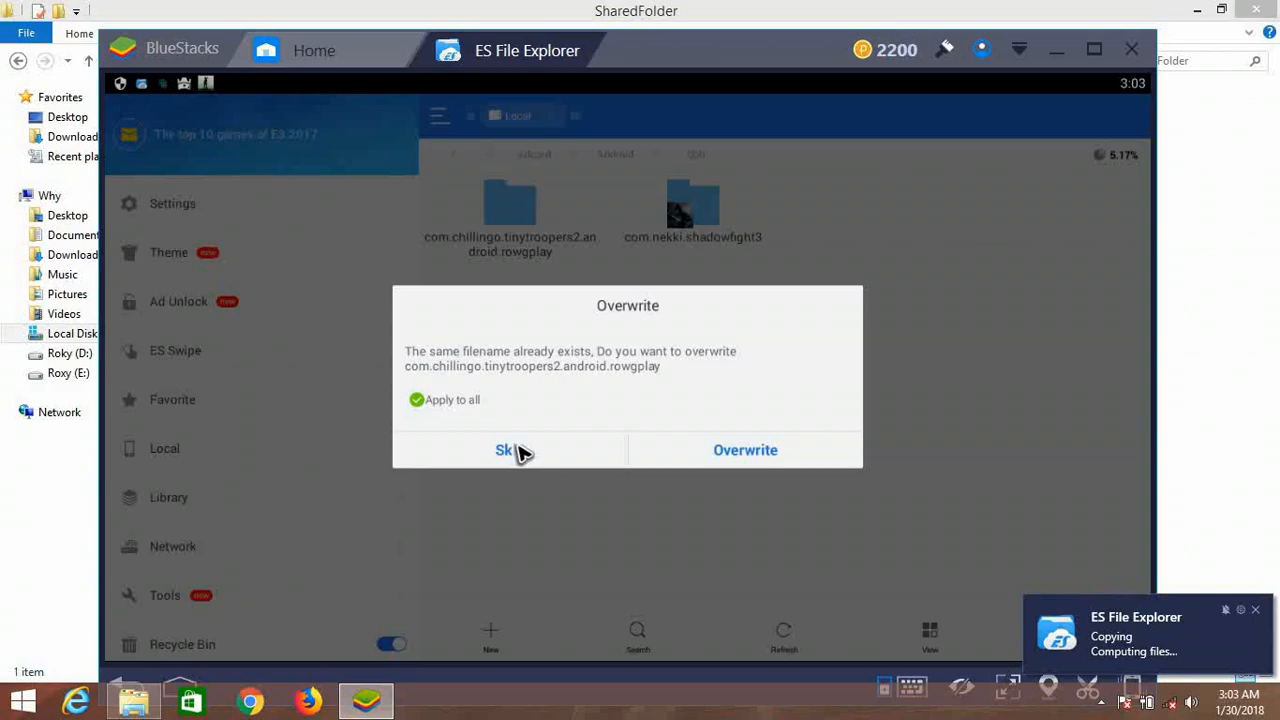
click(518, 451)
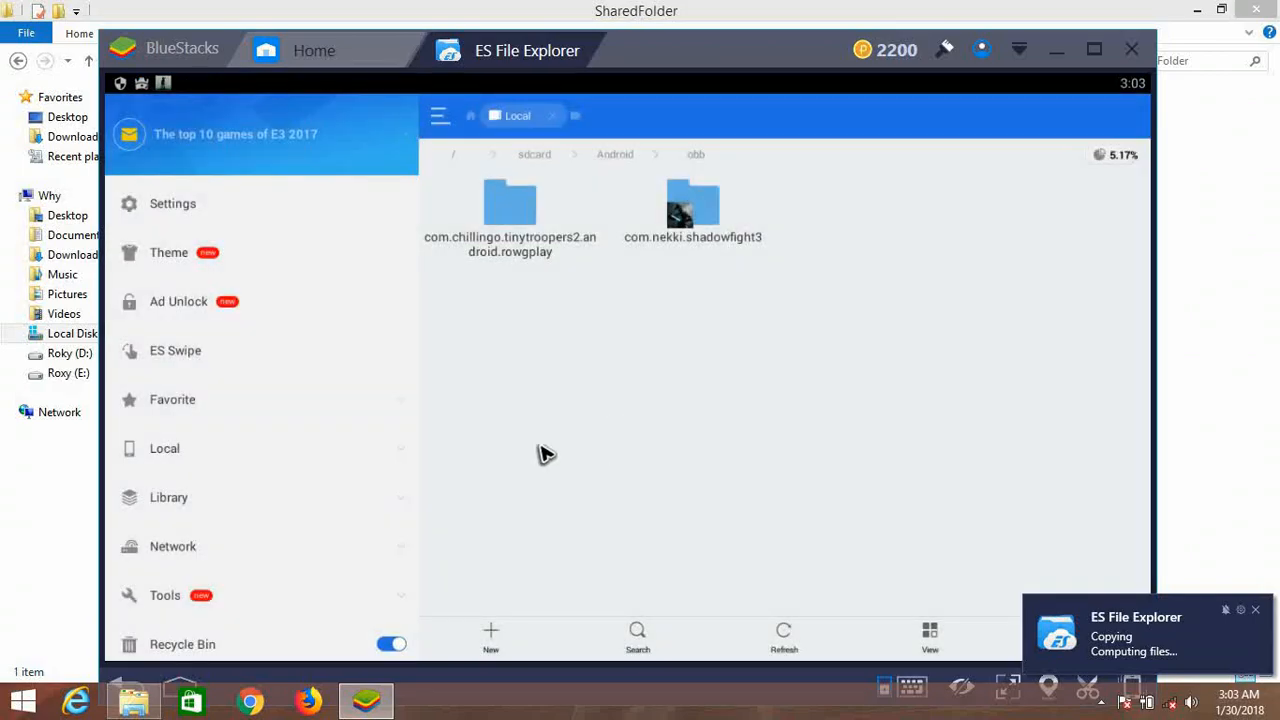